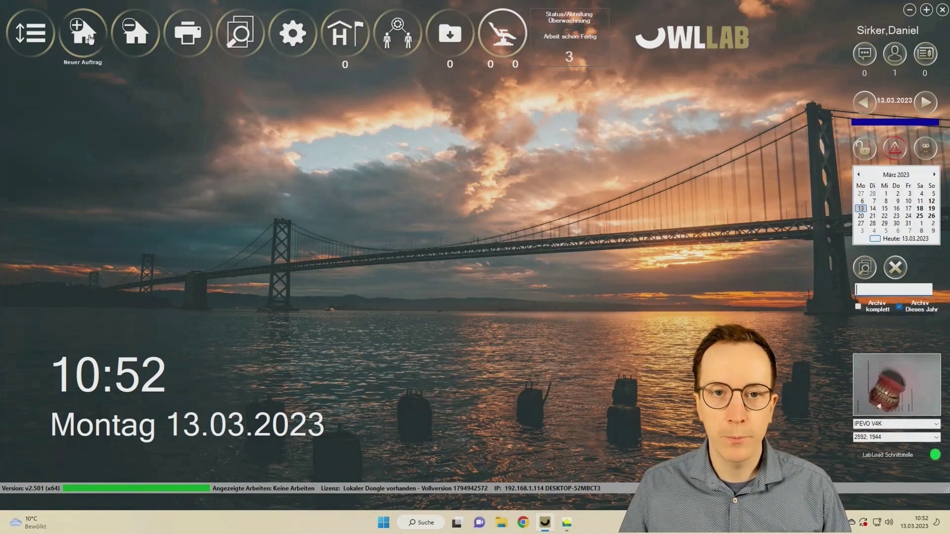
- Start a new order from the intraoral scan portals and select the OWLLAB IOS Portal Demo portal
{"action": "left_click", "coordinate": [90, 38]}
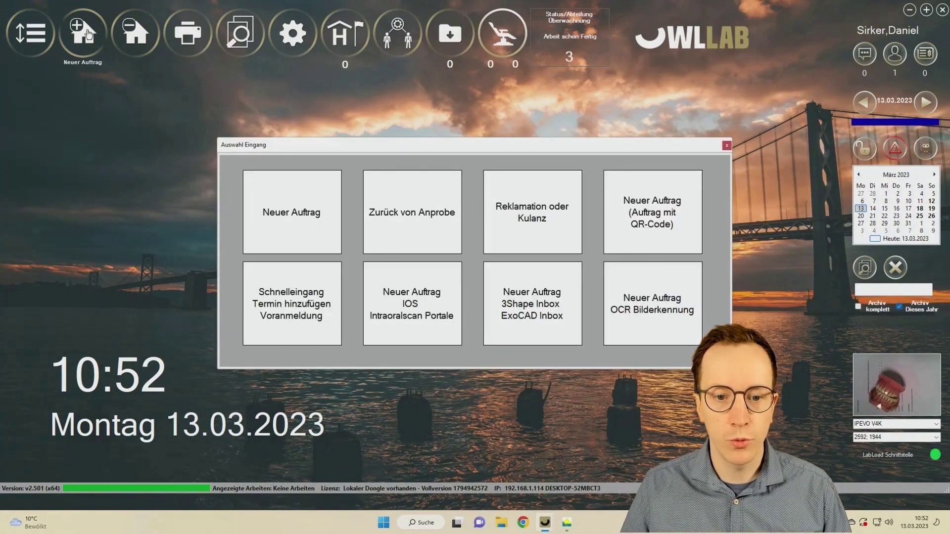
{"action": "left_click", "coordinate": [419, 292]}
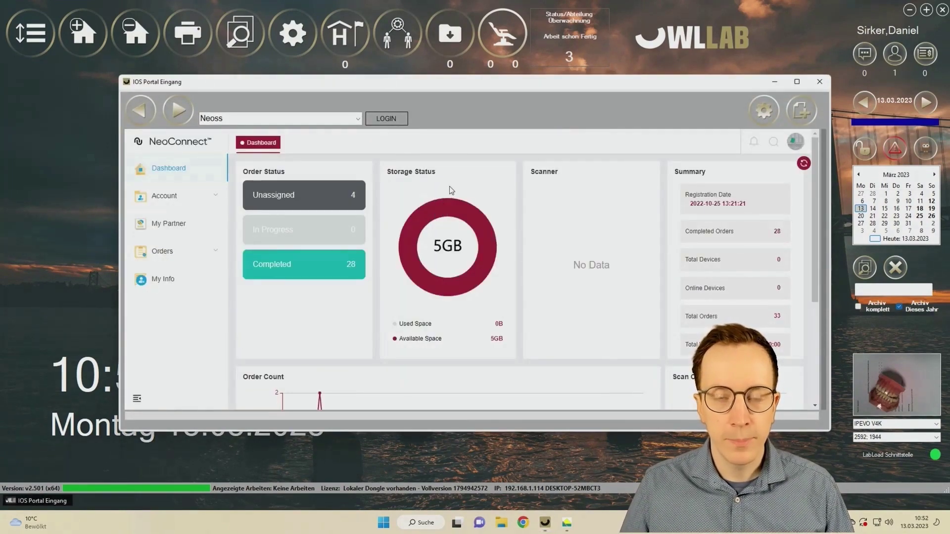
{"action": "left_click", "coordinate": [359, 118]}
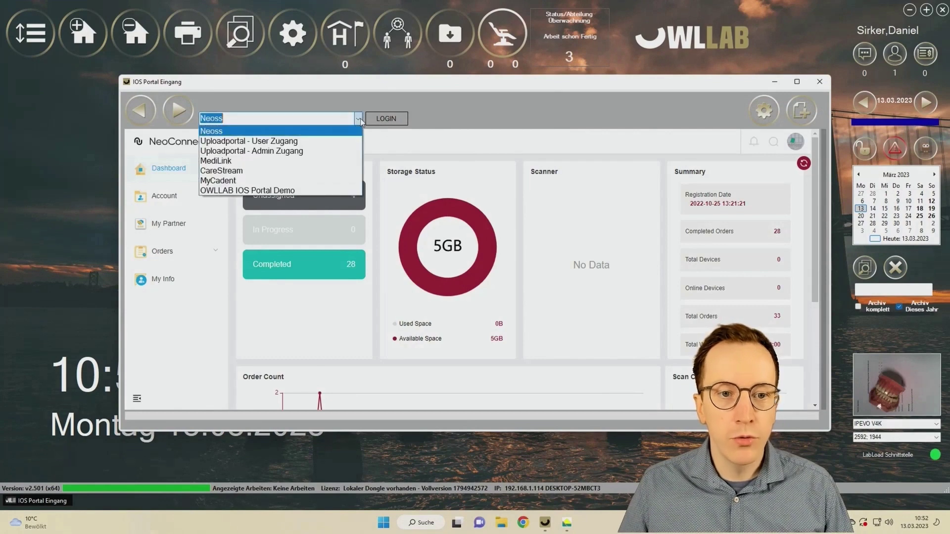
{"action": "left_click", "coordinate": [360, 119]}
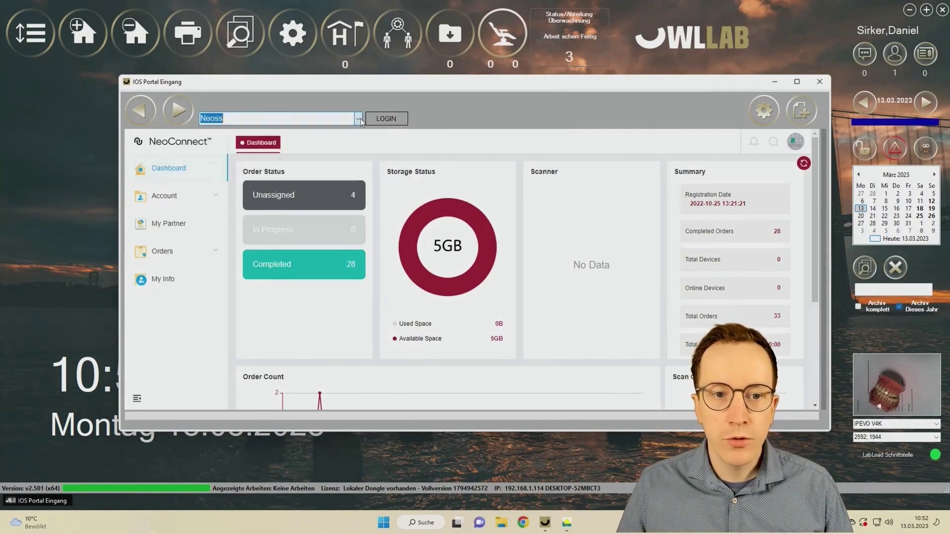
{"action": "left_click", "coordinate": [359, 119]}
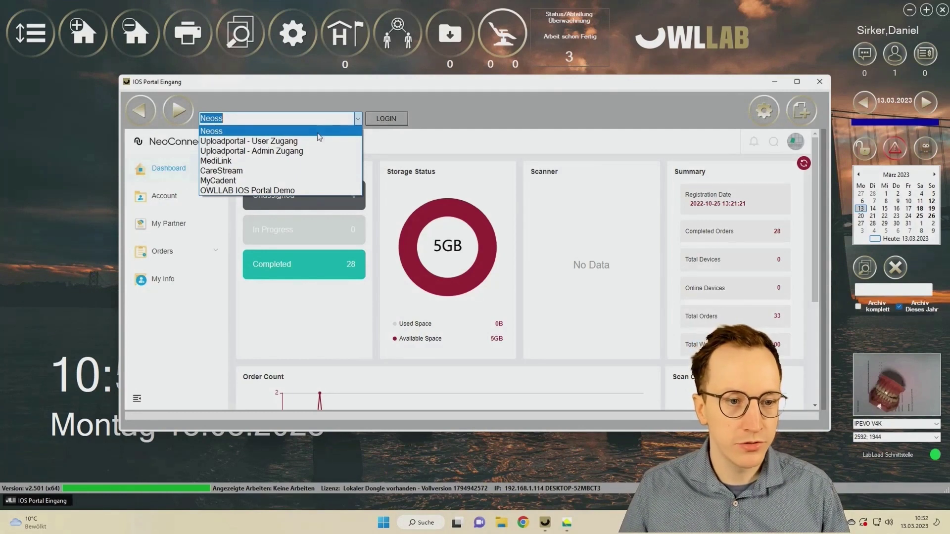
{"action": "left_click", "coordinate": [248, 190]}
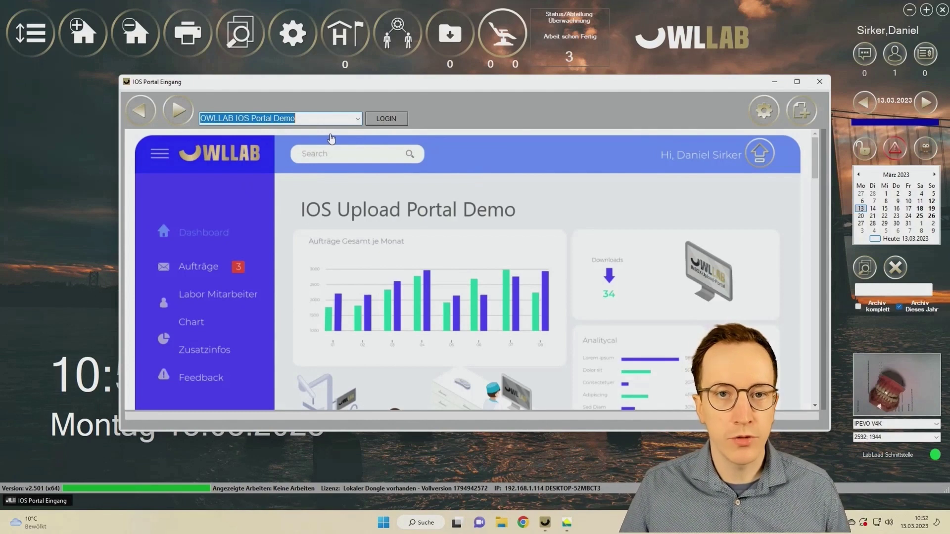
- Go to the portal's order list (Aufträge) and open the details of the first UK Aufbissschiene order
{"action": "scroll", "coordinate": [554, 154], "scroll_direction": "down", "scroll_amount": 1}
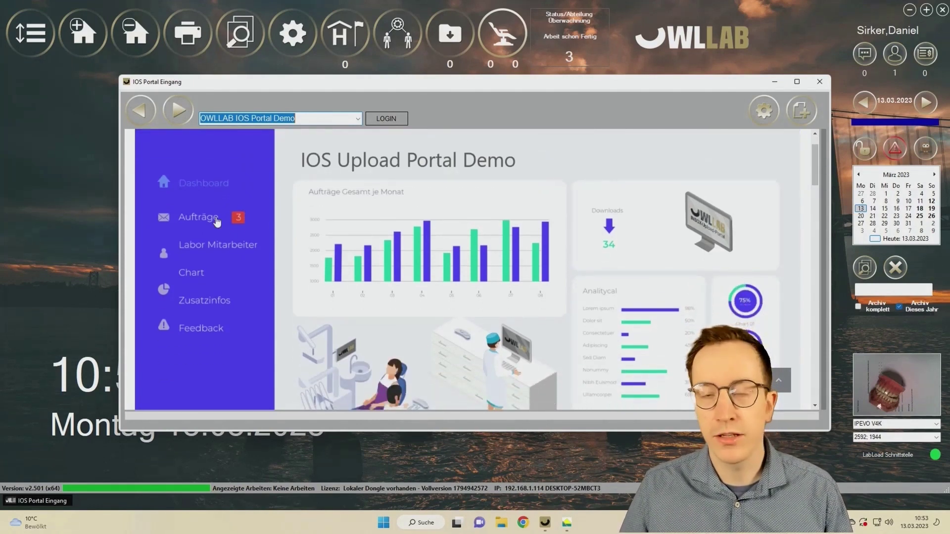
{"action": "left_click", "coordinate": [202, 220]}
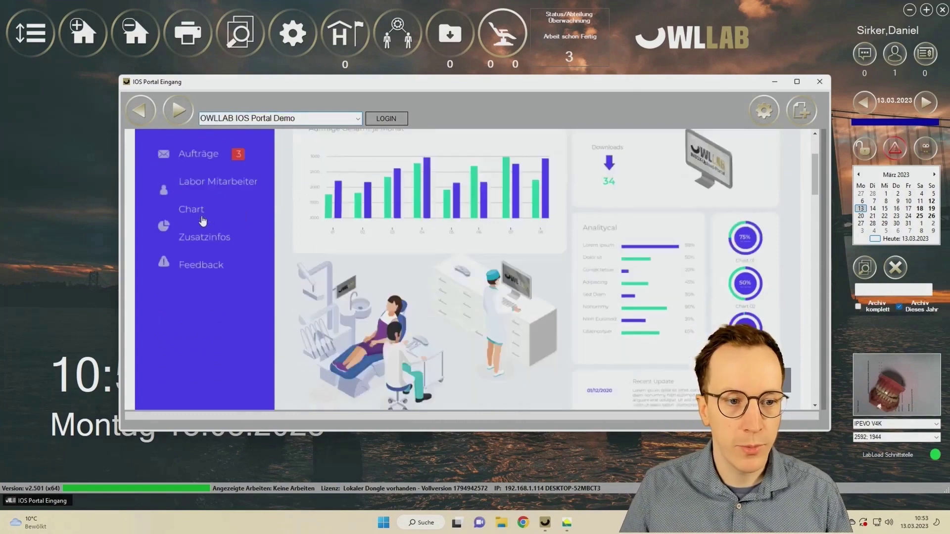
{"action": "scroll", "coordinate": [662, 220], "scroll_direction": "down", "scroll_amount": 1}
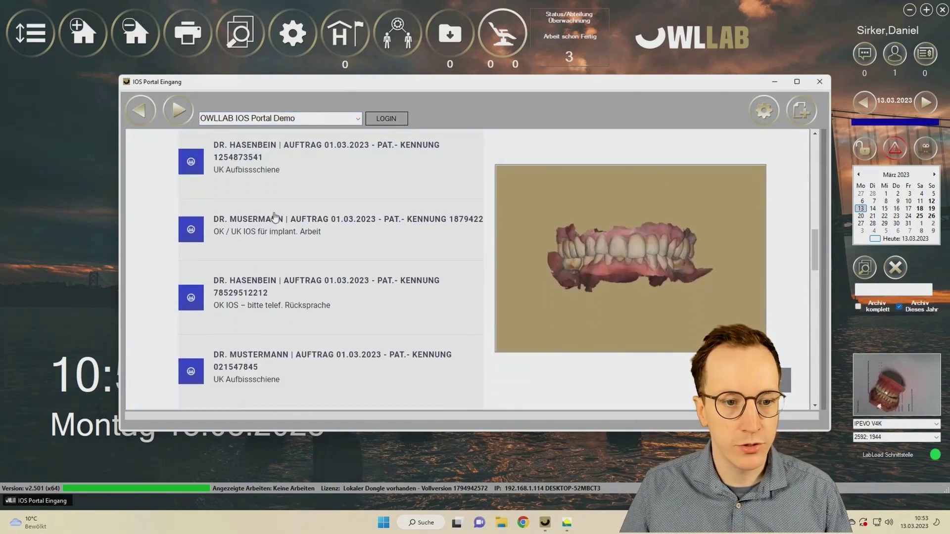
{"action": "scroll", "coordinate": [553, 282], "scroll_direction": "up", "scroll_amount": 1}
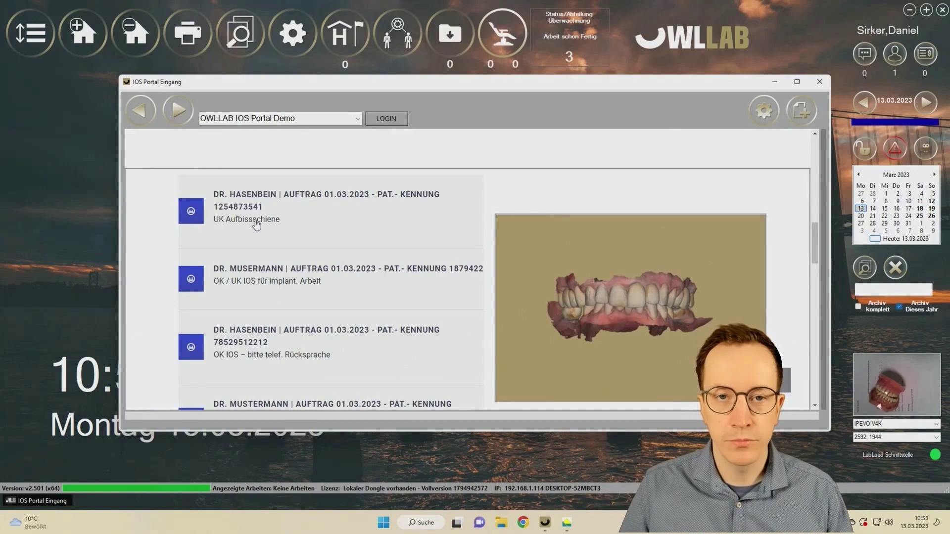
{"action": "left_click", "coordinate": [314, 210]}
{"action": "scroll", "coordinate": [420, 218], "scroll_direction": "down", "scroll_amount": 2}
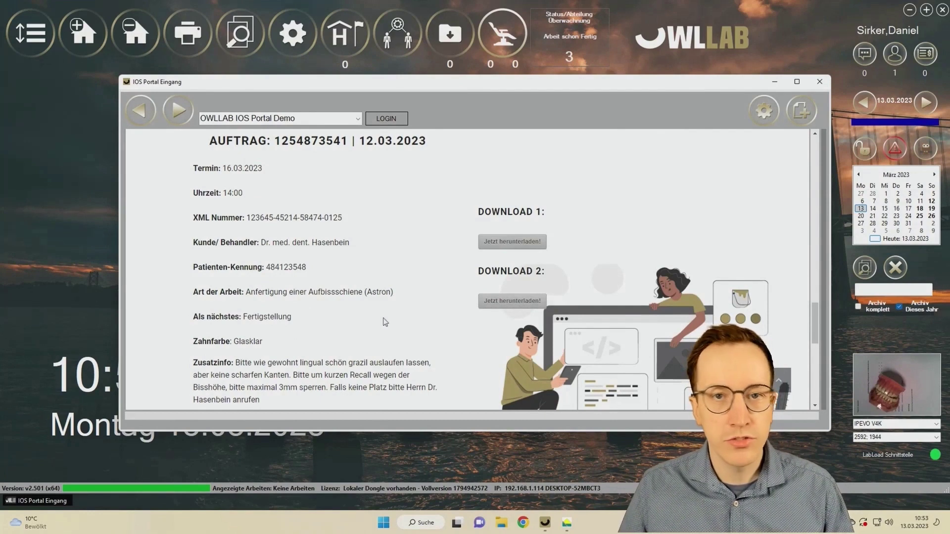
- Transfer the order's appointment date 16.03.2023 as Termin and its time 14:00 as Uhrzeit into the new order
{"action": "scroll", "coordinate": [352, 291], "scroll_direction": "down", "scroll_amount": 1}
{"action": "scroll", "coordinate": [355, 289], "scroll_direction": "up", "scroll_amount": 1}
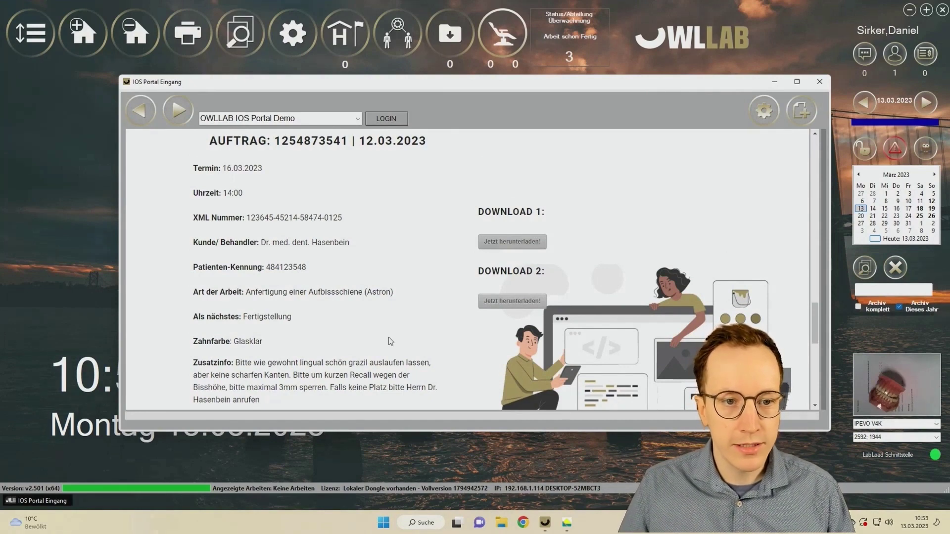
{"action": "scroll", "coordinate": [391, 341], "scroll_direction": "up", "scroll_amount": 1}
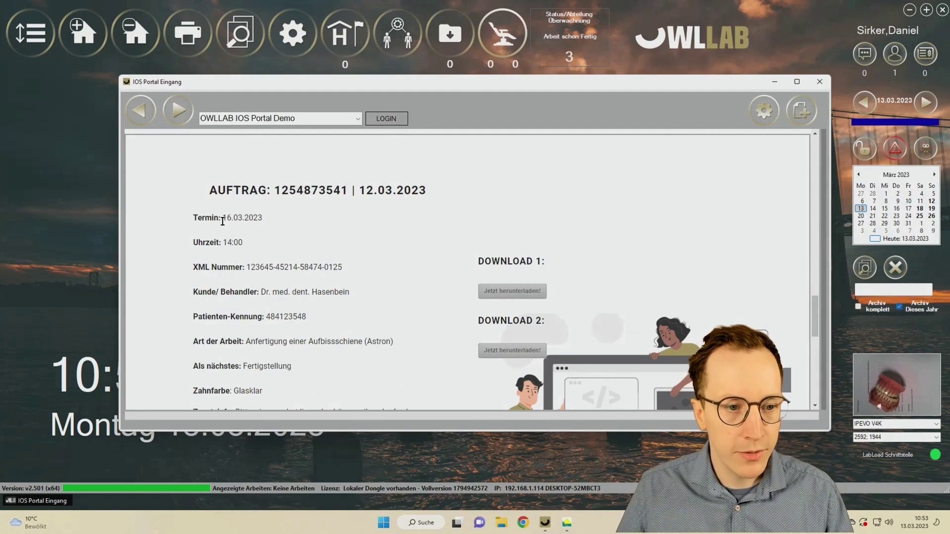
{"action": "left_click_drag", "start_coordinate": [222, 221], "coordinate": [262, 218]}
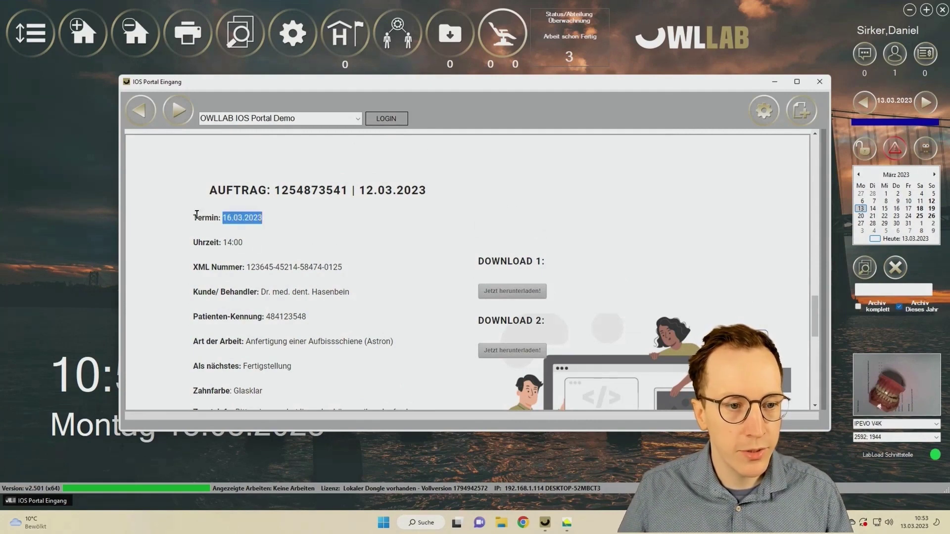
{"action": "right_click", "coordinate": [241, 218]}
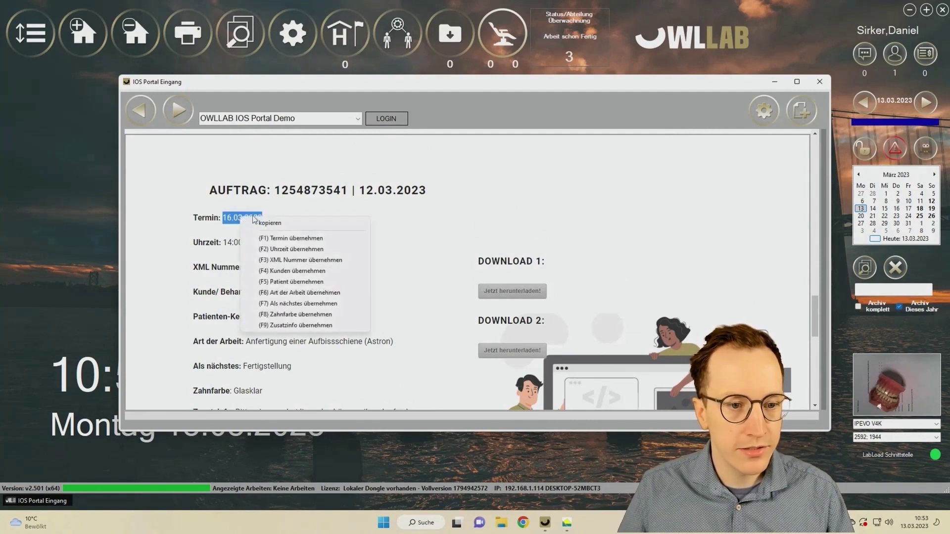
{"action": "left_click", "coordinate": [296, 239]}
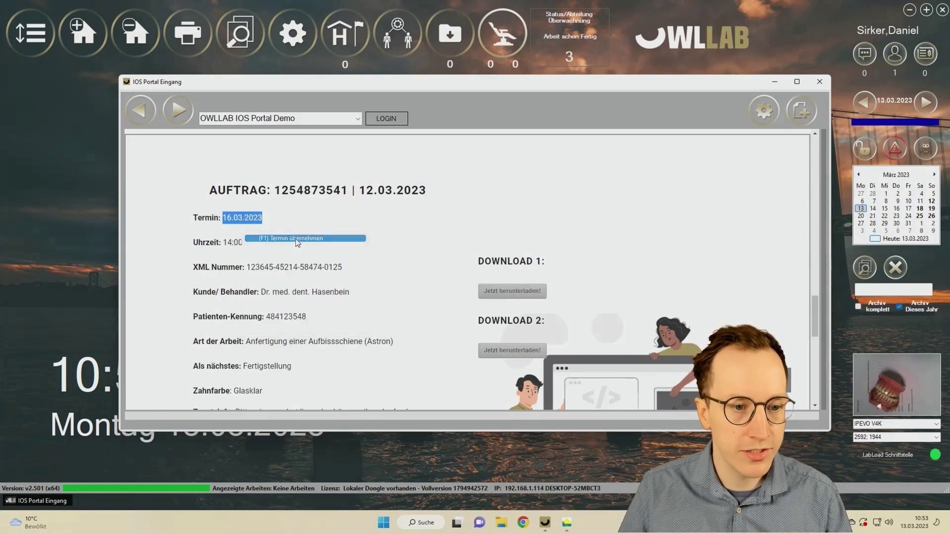
{"action": "left_click_drag", "start_coordinate": [243, 243], "coordinate": [337, 267]}
{"action": "right_click", "coordinate": [239, 246]}
{"action": "left_click", "coordinate": [298, 275]}
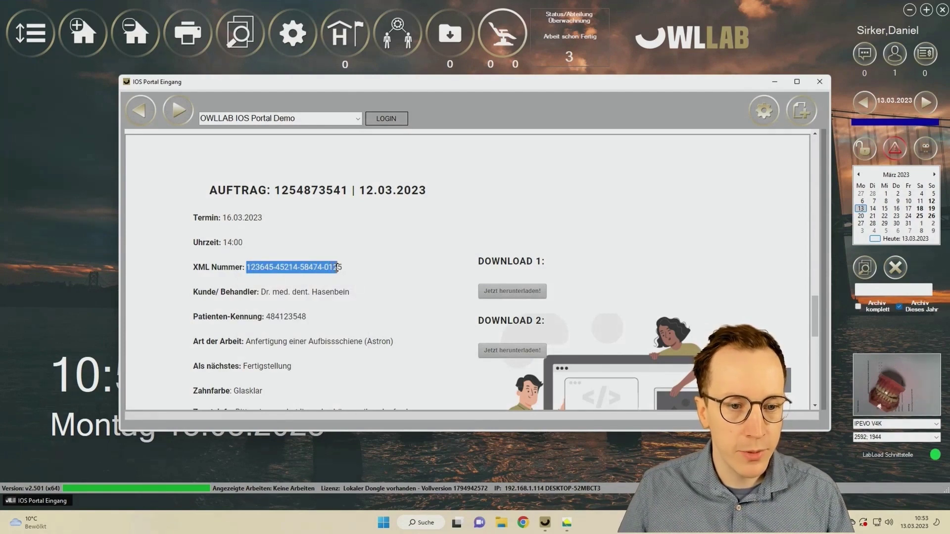
- Transfer the order's XML number and the customer's name from the portal page into their matching order fields
{"action": "right_click", "coordinate": [329, 267]}
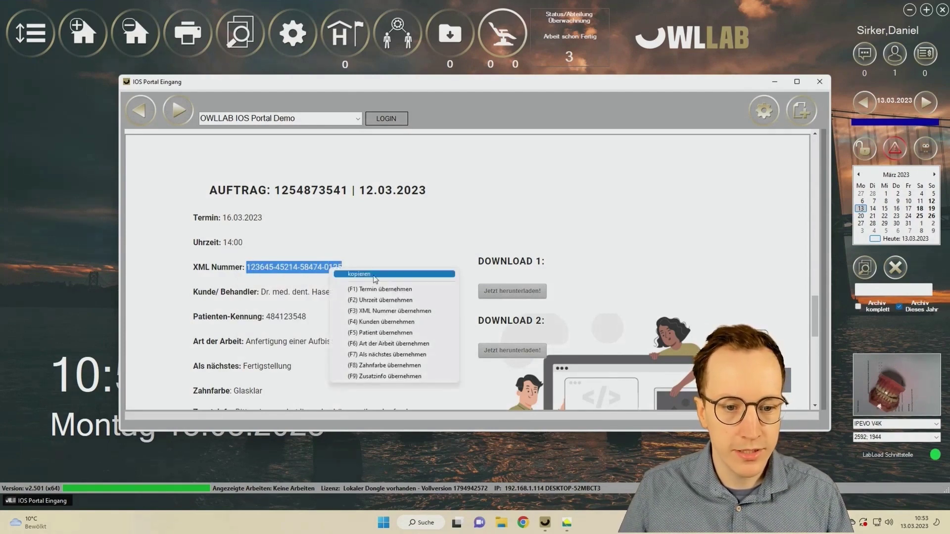
{"action": "left_click", "coordinate": [392, 322]}
{"action": "scroll", "coordinate": [349, 293], "scroll_direction": "down", "scroll_amount": 2}
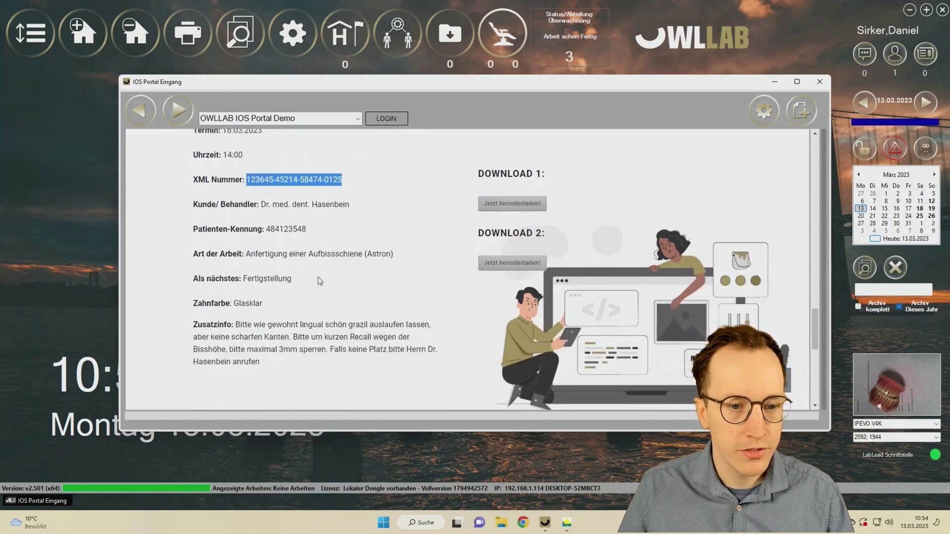
{"action": "left_click_drag", "start_coordinate": [349, 194], "coordinate": [259, 193]}
{"action": "right_click", "coordinate": [274, 194]}
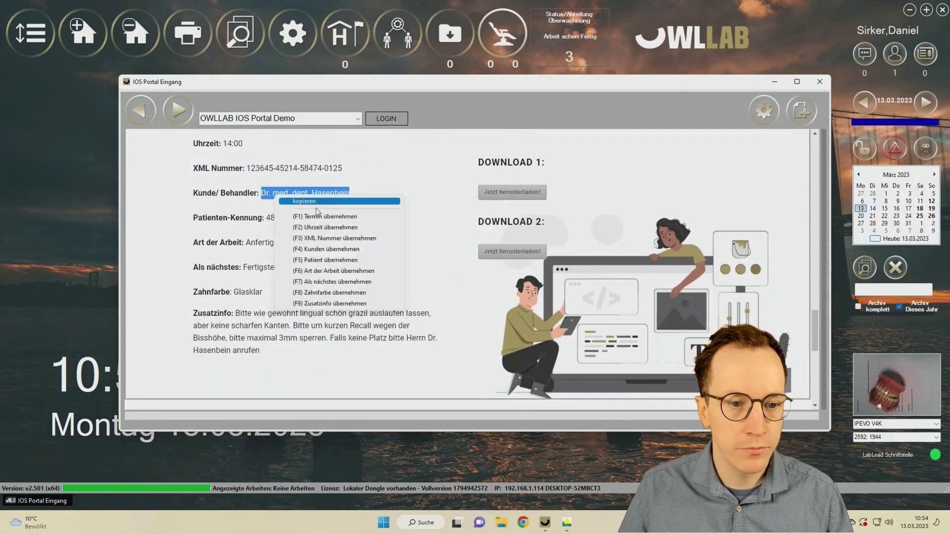
{"action": "left_click", "coordinate": [326, 252]}
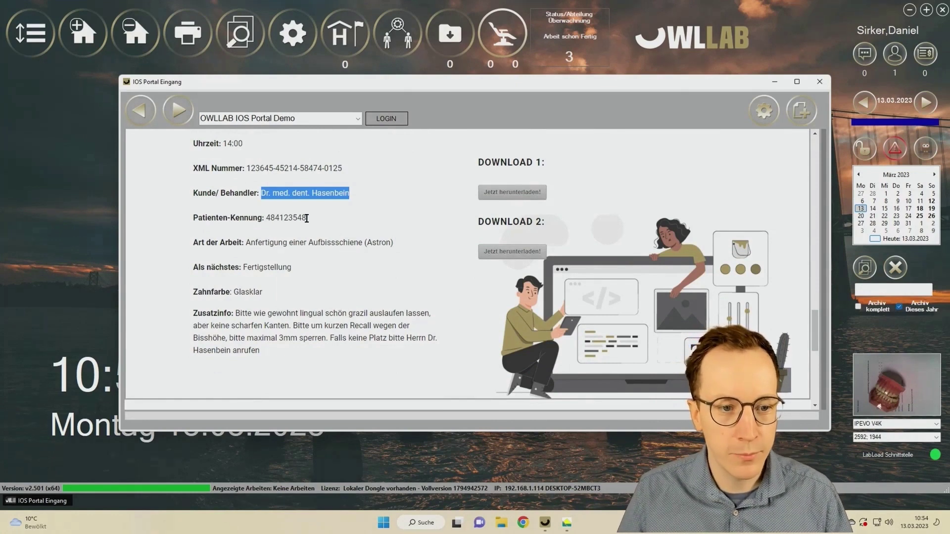
- Transfer the patient identifier as Patient and "Anfertigung einer Aufbissschiene (Astron)" as Art der Arbeit
{"action": "left_click_drag", "start_coordinate": [307, 219], "coordinate": [266, 218]}
{"action": "right_click", "coordinate": [275, 220]}
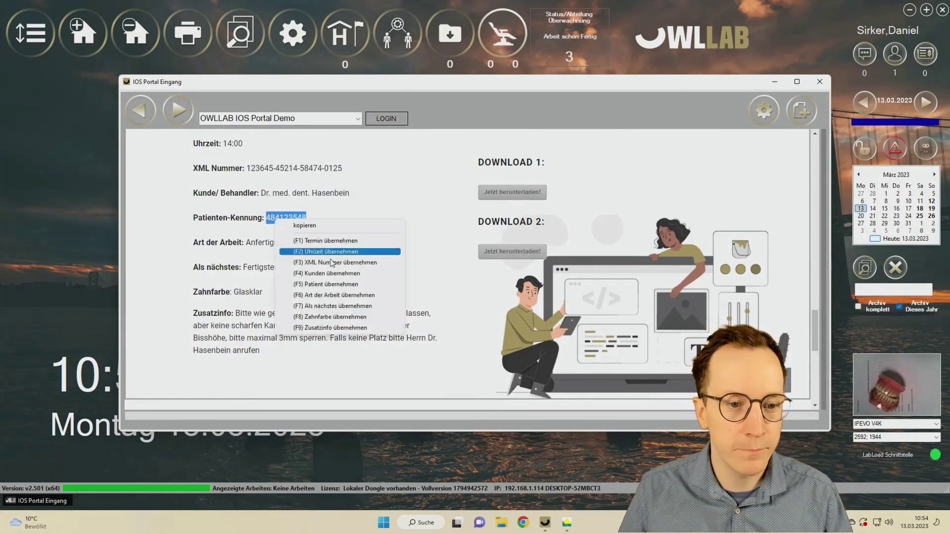
{"action": "left_click", "coordinate": [332, 283]}
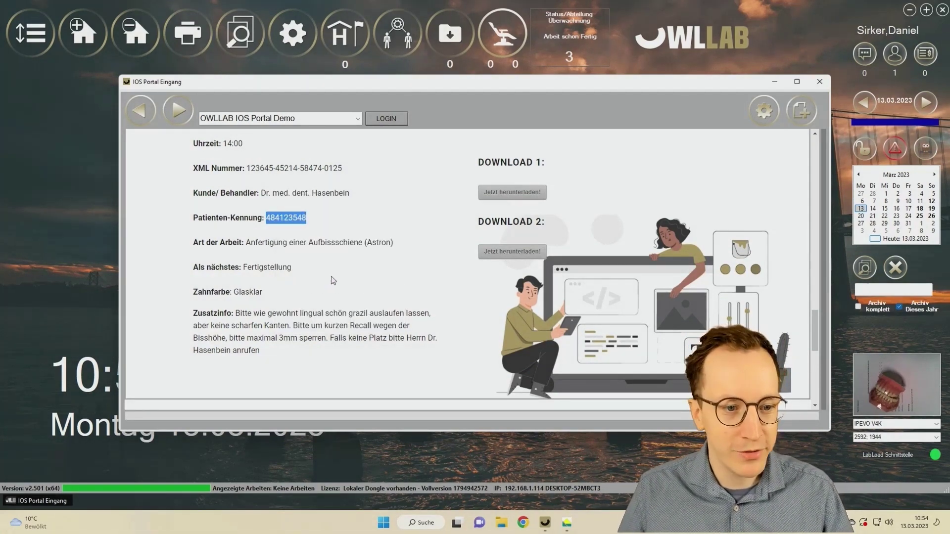
{"action": "left_click_drag", "start_coordinate": [246, 242], "coordinate": [383, 244]}
{"action": "right_click", "coordinate": [375, 246]}
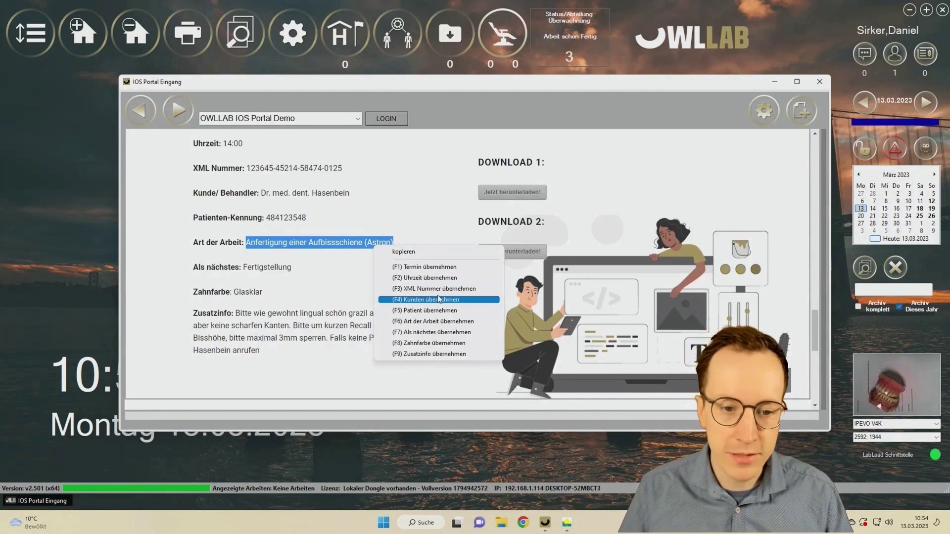
{"action": "left_click", "coordinate": [439, 321]}
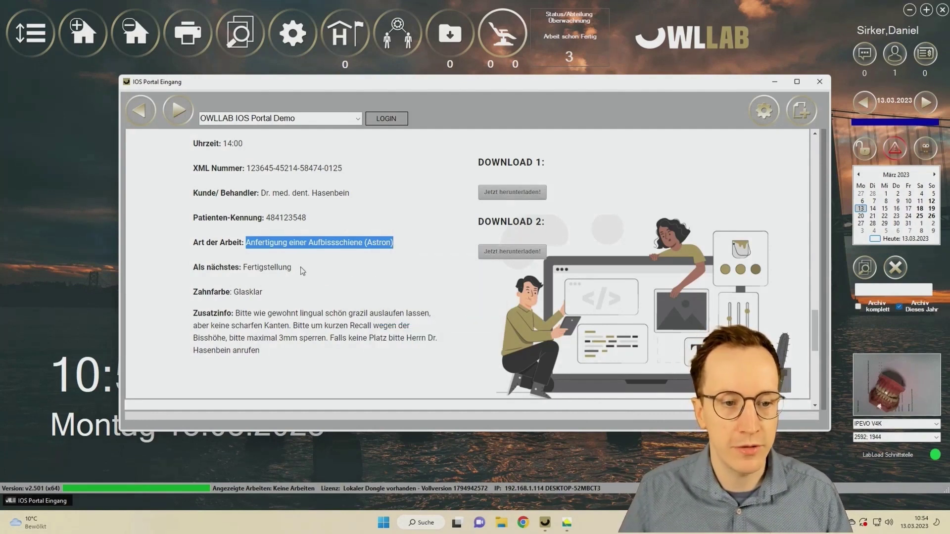
- Transfer "Fertigstellung" as the next work stage (Als nächstes) and "Glasklar" as the tooth colour (Zahnfarbe)
{"action": "left_click_drag", "start_coordinate": [292, 268], "coordinate": [243, 267]}
{"action": "right_click", "coordinate": [254, 269]}
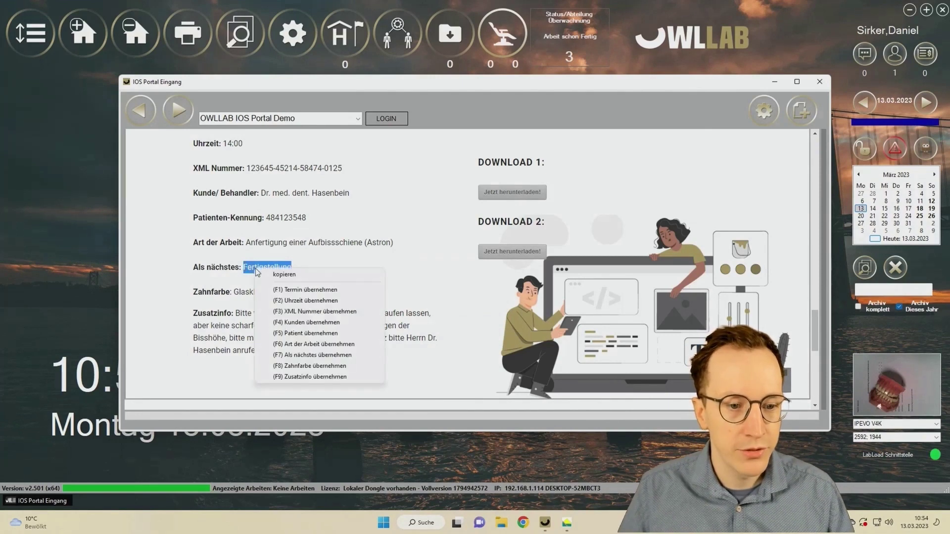
{"action": "right_click", "coordinate": [324, 356]}
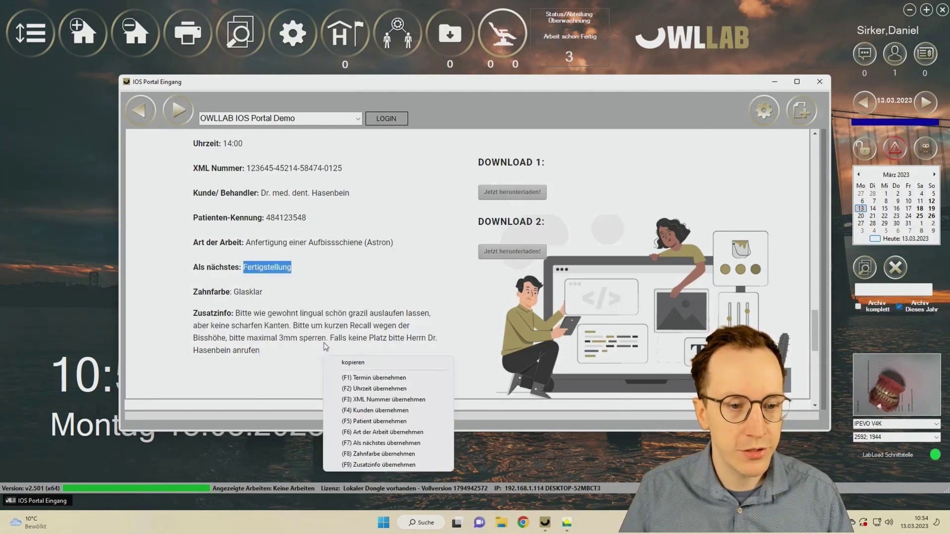
{"action": "left_click", "coordinate": [282, 294]}
{"action": "left_click_drag", "start_coordinate": [280, 295], "coordinate": [235, 293]}
{"action": "right_click", "coordinate": [239, 292]}
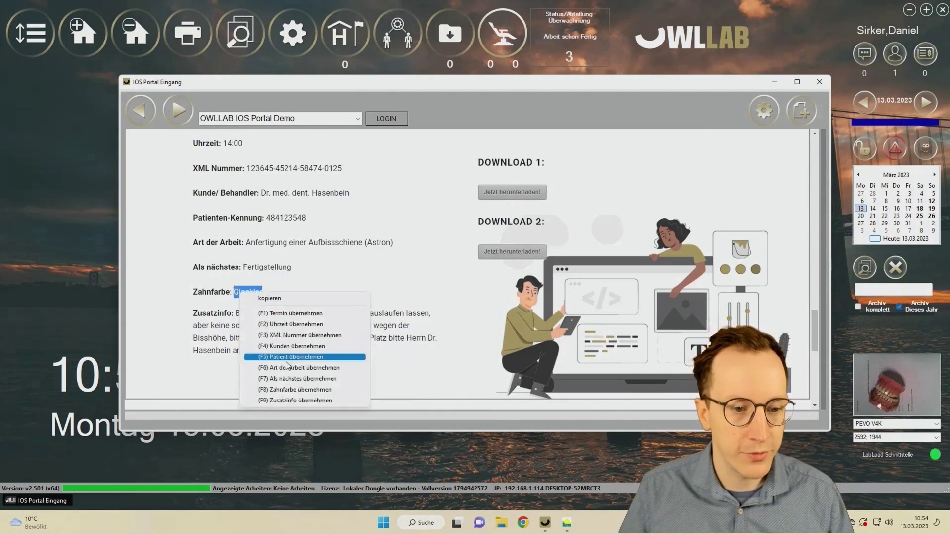
{"action": "left_click", "coordinate": [297, 389]}
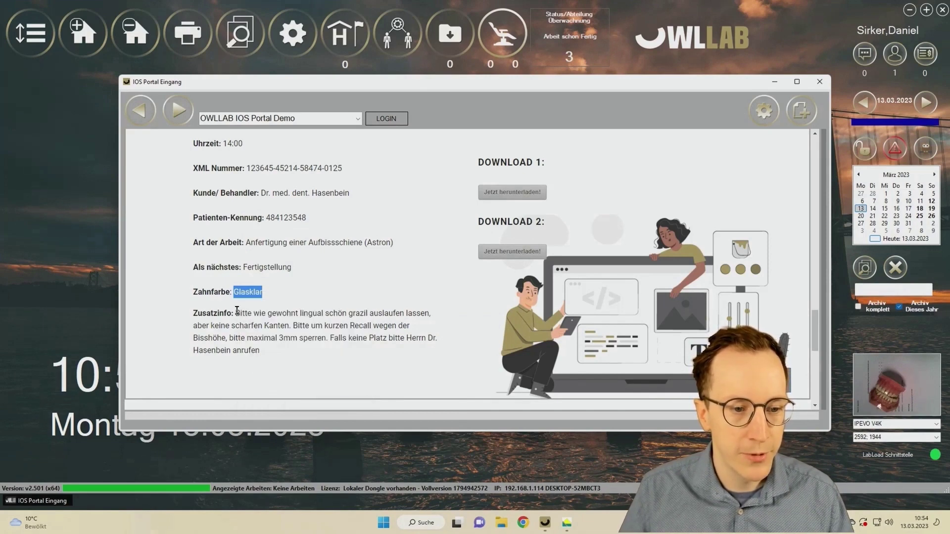
- Transfer the complete additional instructions paragraph from the portal page into the order as Zusatzinfo
{"action": "left_click_drag", "start_coordinate": [235, 313], "coordinate": [267, 351]}
{"action": "right_click", "coordinate": [266, 351]}
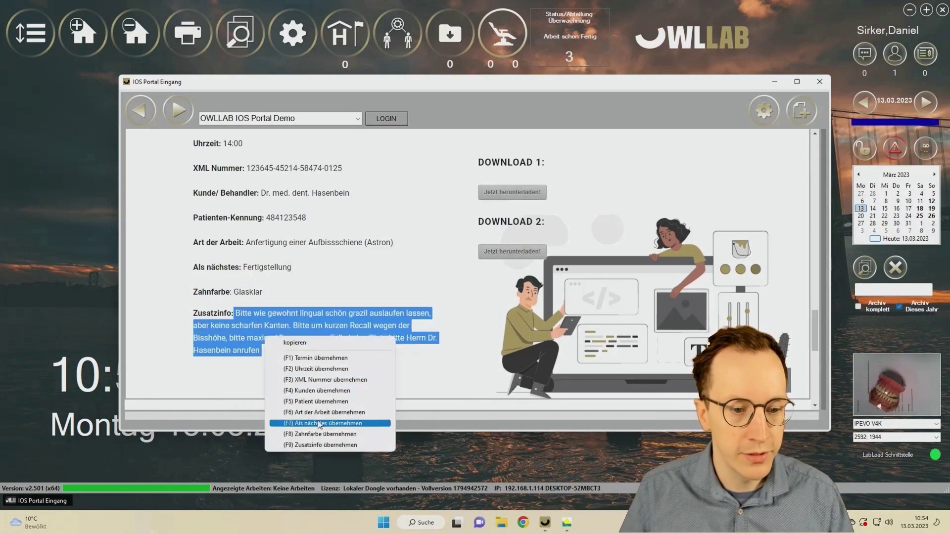
{"action": "left_click", "coordinate": [329, 447]}
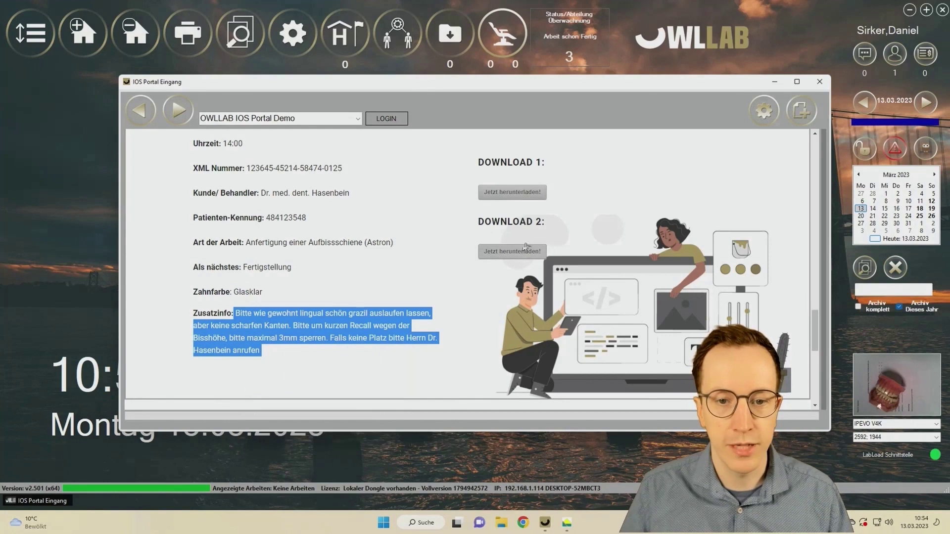
- Download both files offered with the portal order and display the data collected for the new order
{"action": "left_click", "coordinate": [525, 194]}
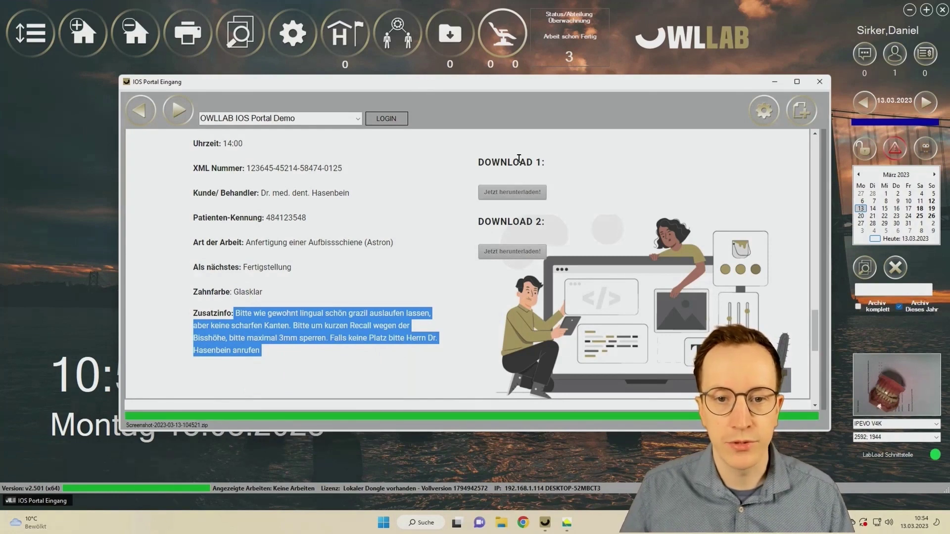
{"action": "left_click", "coordinate": [509, 253]}
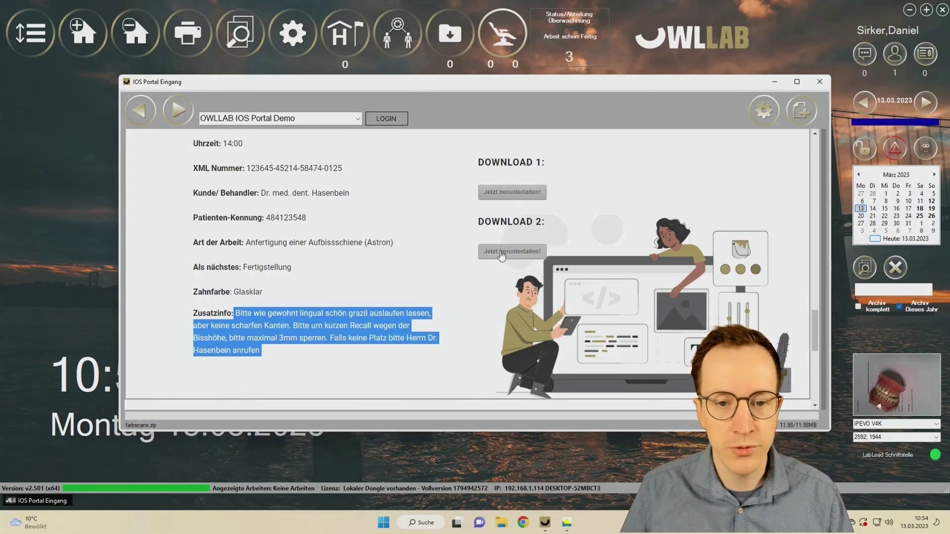
{"action": "scroll", "coordinate": [462, 238], "scroll_direction": "up", "scroll_amount": 2}
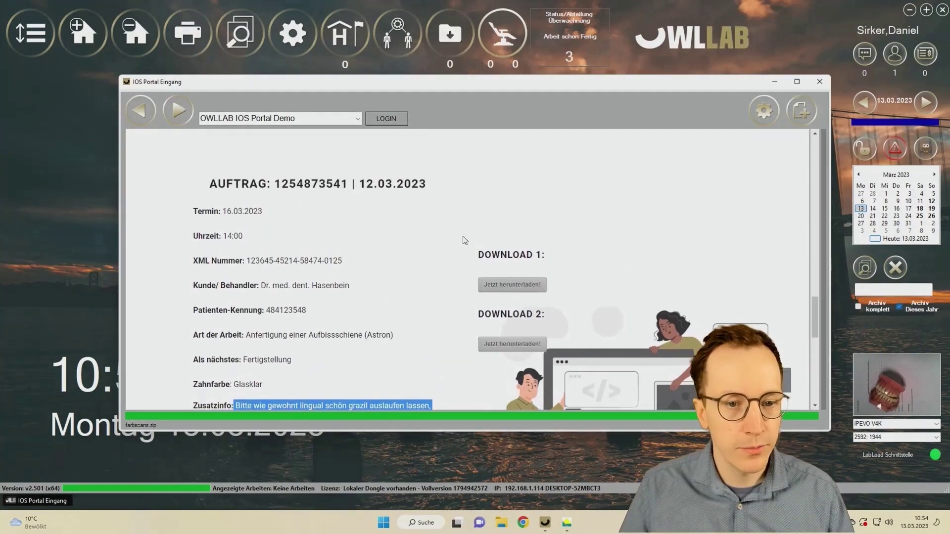
{"action": "left_click", "coordinate": [802, 113]}
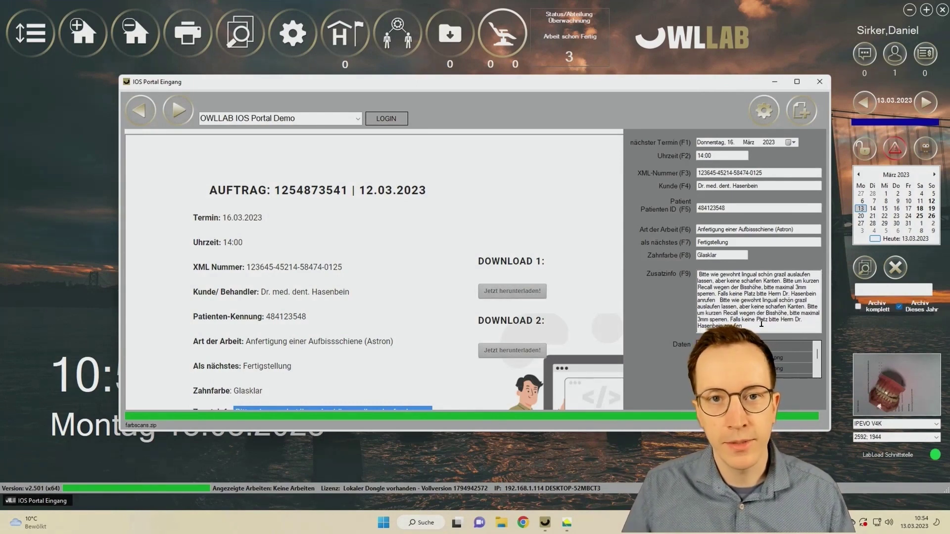
- Create the order from the collected portal data and take over the parked "UK ABS" cost estimate belonging to the same patient
{"action": "left_click", "coordinate": [700, 278]}
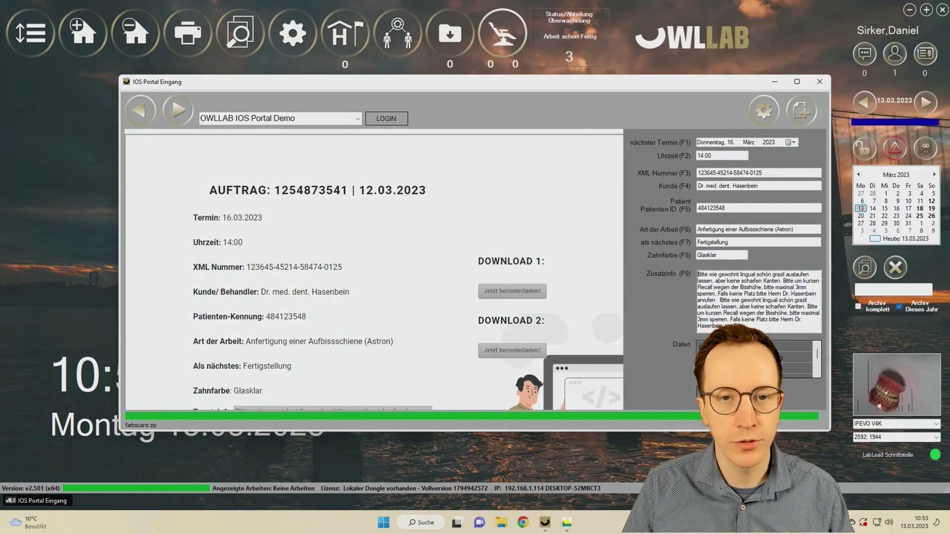
{"action": "left_click", "coordinate": [732, 393]}
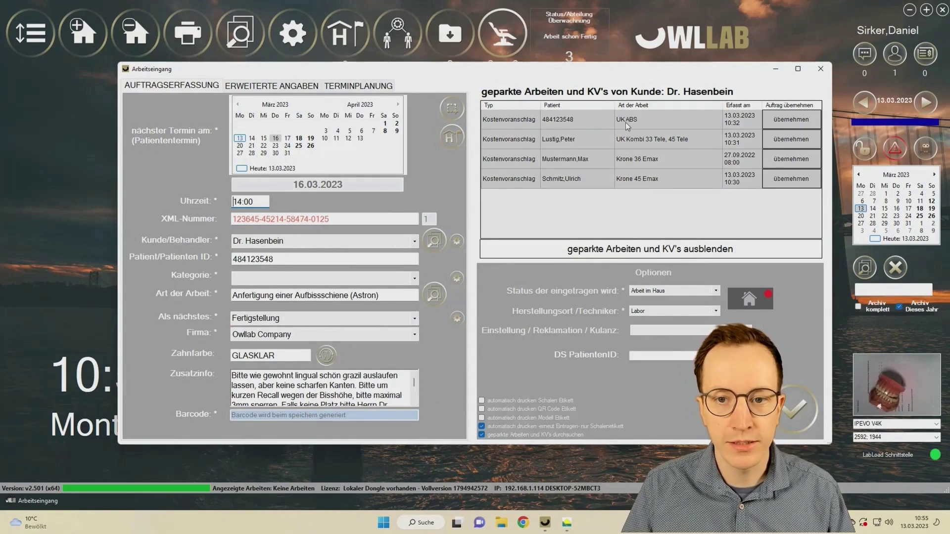
{"action": "key", "text": "Tab"}
{"action": "key", "text": "Tab"}
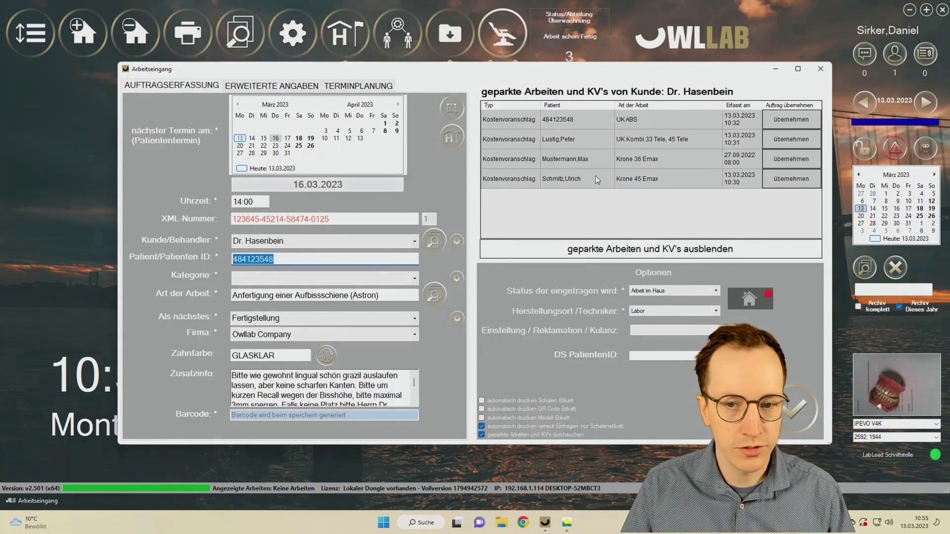
{"action": "left_click", "coordinate": [800, 125]}
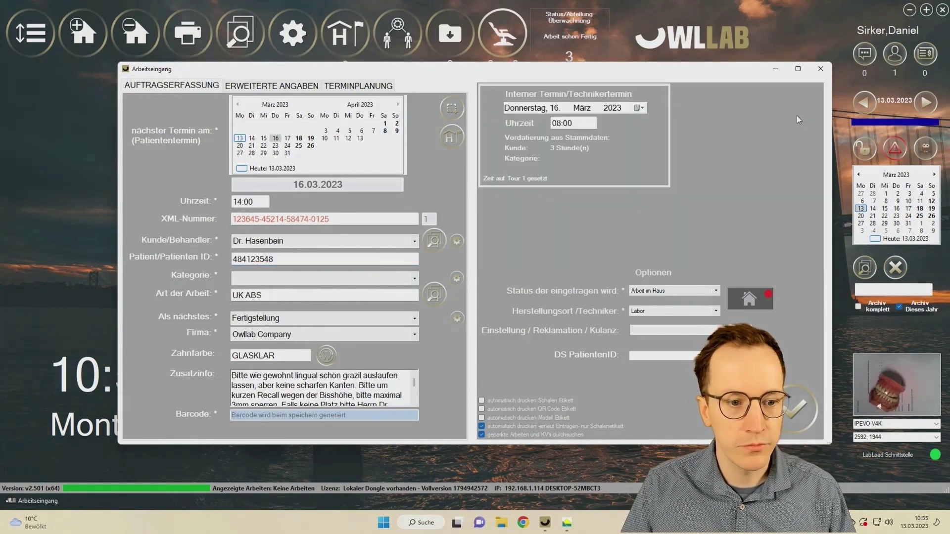
- Set the order's Kategorie to "Schienen" and save the order
{"action": "left_click", "coordinate": [415, 280]}
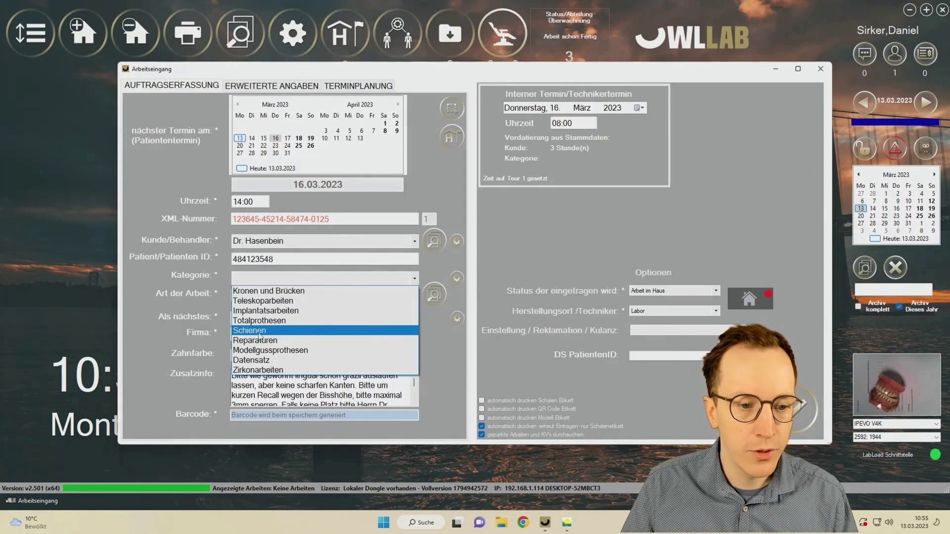
{"action": "left_click", "coordinate": [259, 331]}
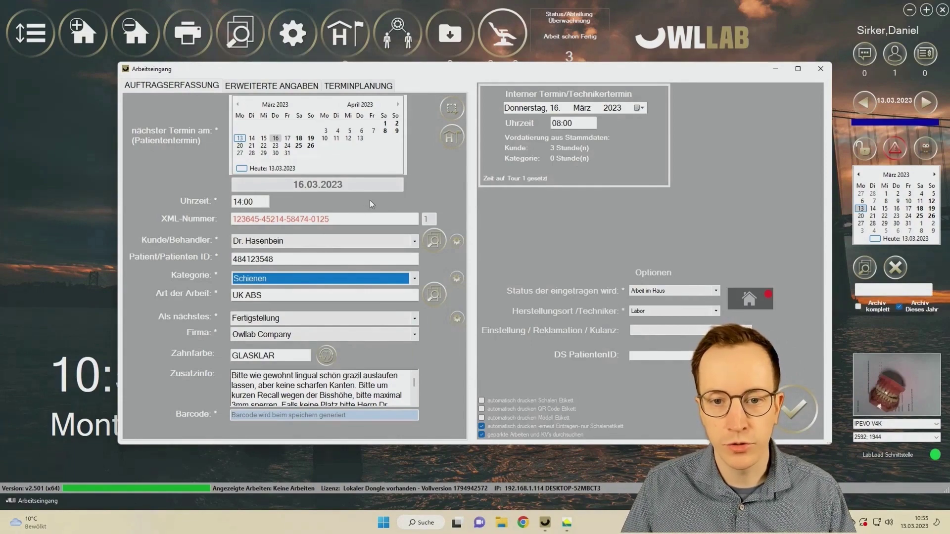
{"action": "left_click", "coordinate": [786, 409]}
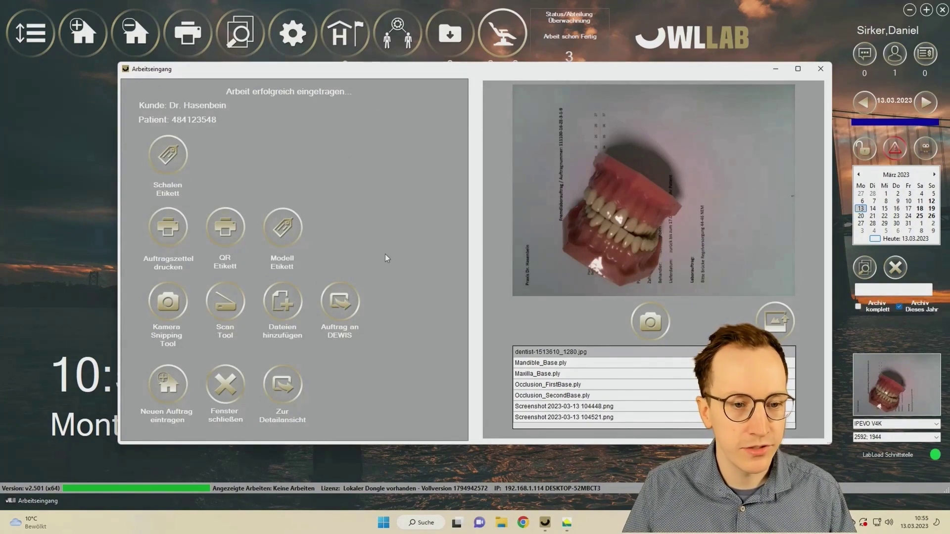
- Open the saved order's detail view and examine the 3D scans Mandible_Base.ply and Maxilla_Base.ply
{"action": "left_click", "coordinate": [280, 395]}
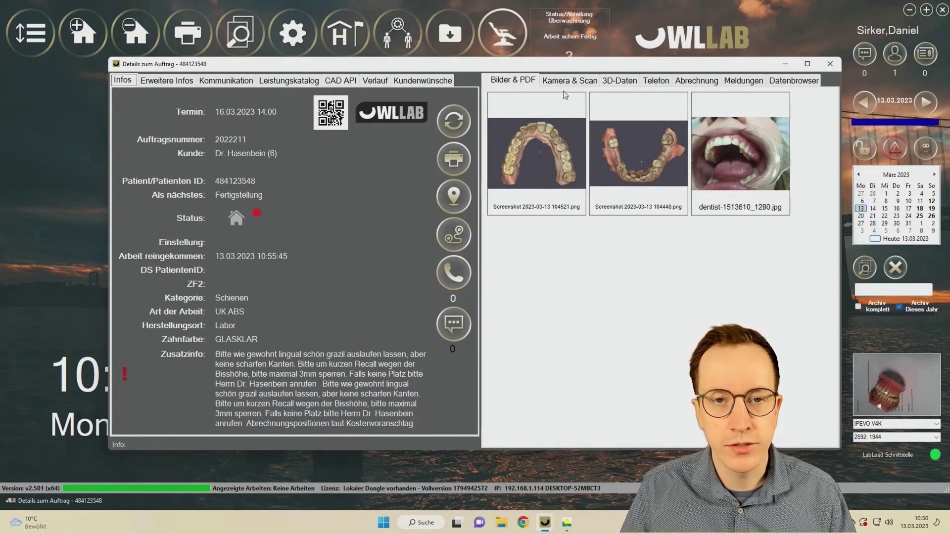
{"action": "left_click", "coordinate": [621, 83]}
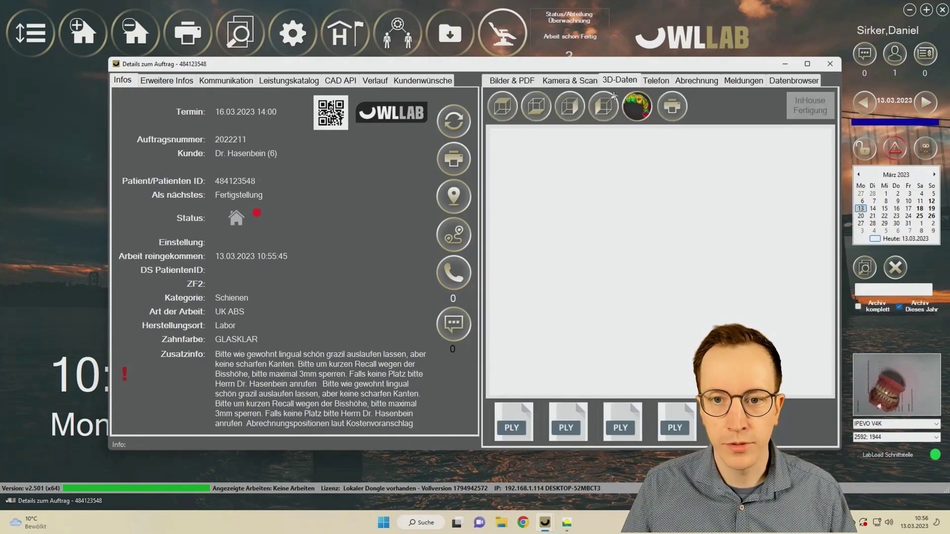
{"action": "left_click", "coordinate": [513, 429]}
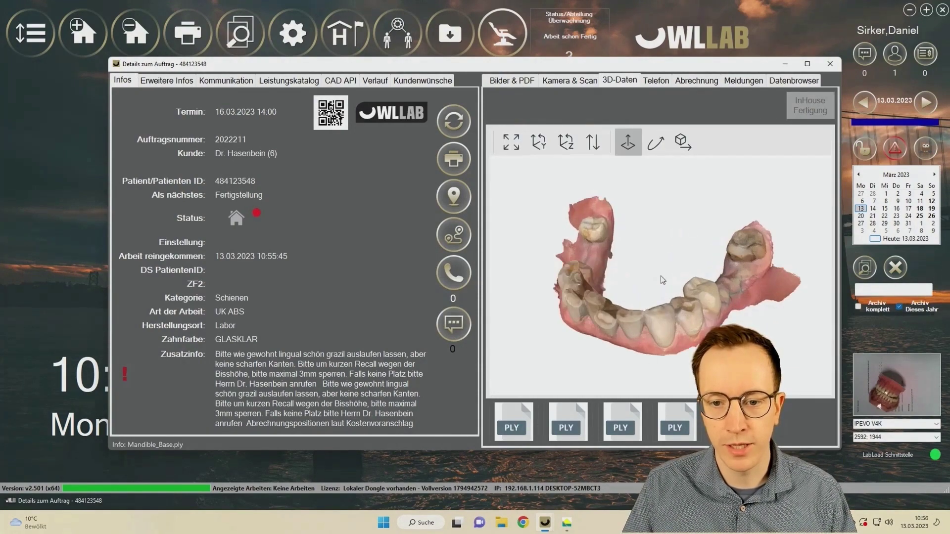
{"action": "left_click_drag", "start_coordinate": [663, 279], "coordinate": [637, 212]}
{"action": "left_click", "coordinate": [568, 425]}
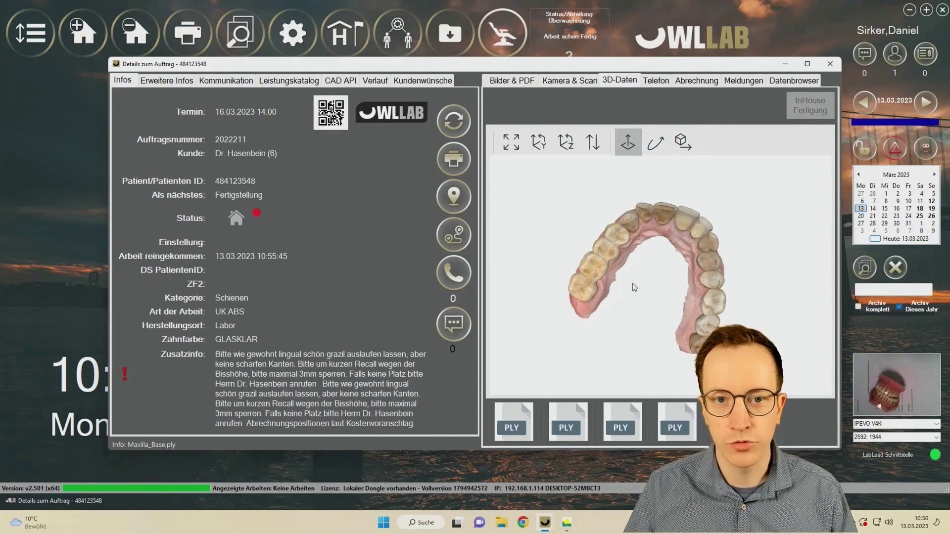
- Start a new message in the order's communication and address it to a colleague with an @ mention
{"action": "left_click", "coordinate": [454, 325]}
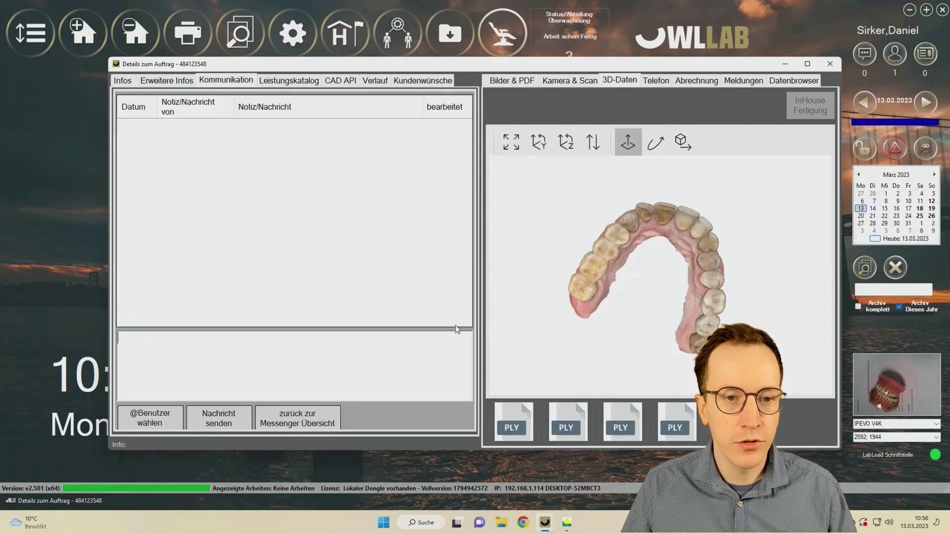
{"action": "left_click", "coordinate": [148, 418]}
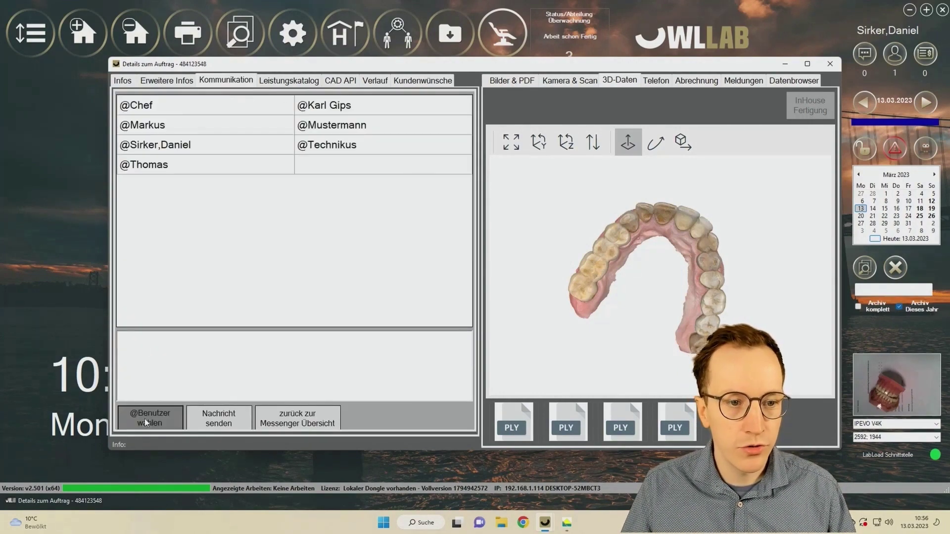
{"action": "left_click", "coordinate": [334, 128]}
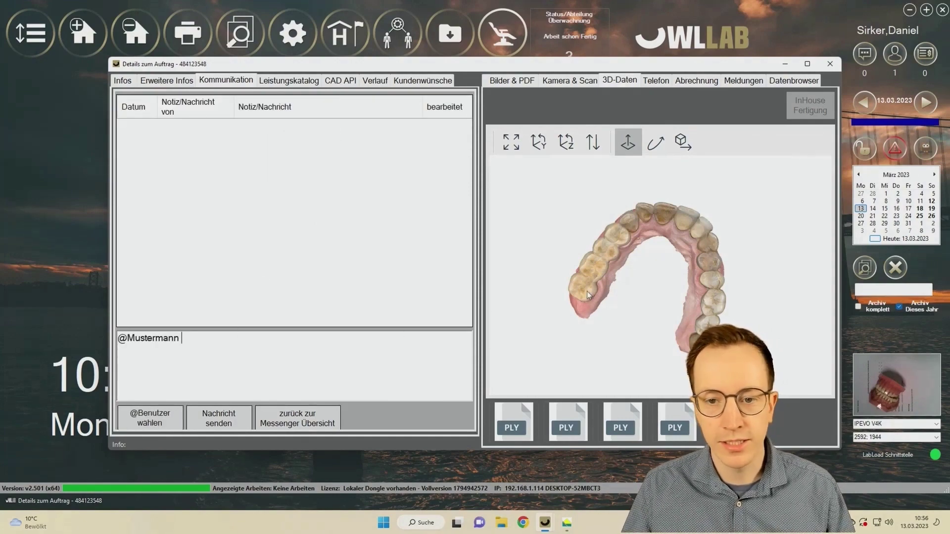
- Write "Bitte schonmal Modelle drucken!" after the mention and send the message
{"action": "left_click_drag", "start_coordinate": [183, 340], "coordinate": [104, 343]}
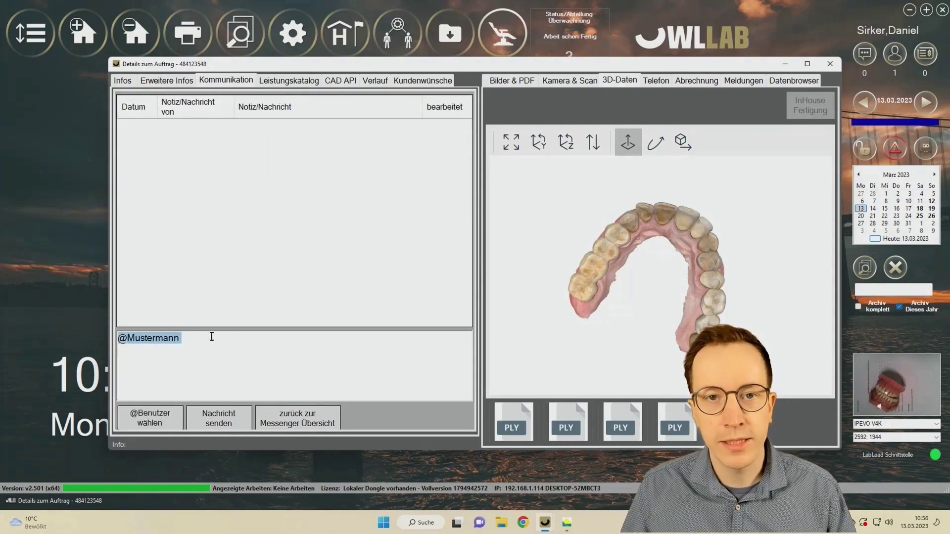
{"action": "left_click", "coordinate": [196, 339]}
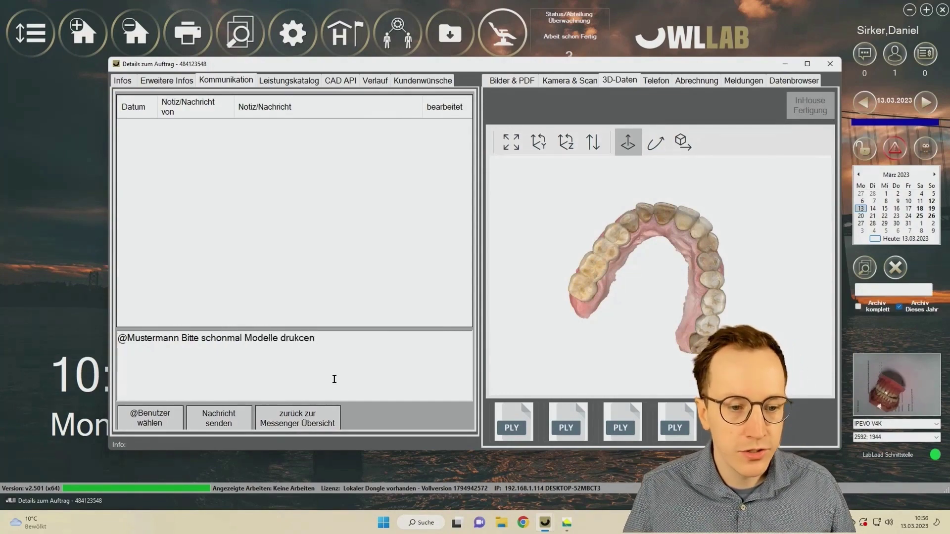
{"action": "double_click", "coordinate": [293, 340]}
{"action": "type", "text": "druc"}
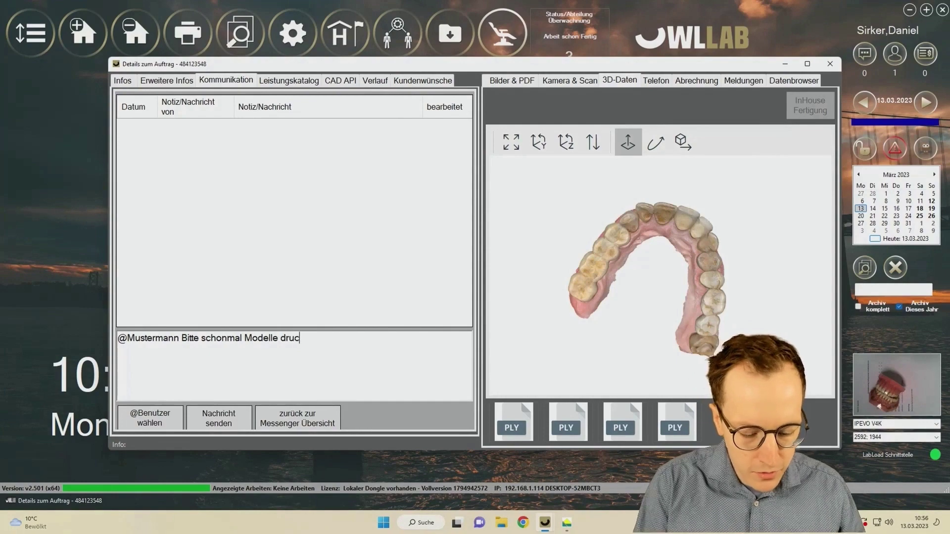
{"action": "type", "text": "ken!"}
{"action": "key", "text": "Return"}
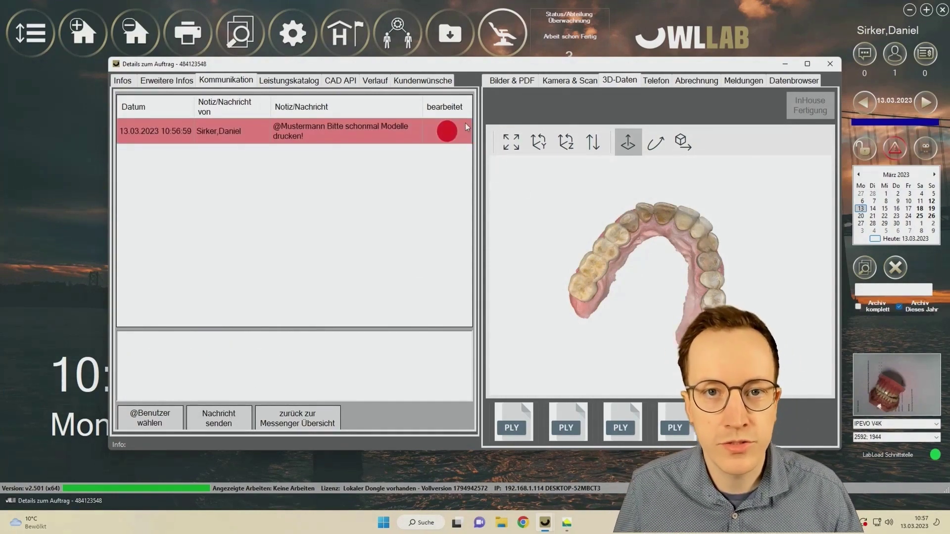
- Inspect the upper jaw scan from another angle and close the order details
{"action": "left_click_drag", "start_coordinate": [737, 69], "coordinate": [728, 69]}
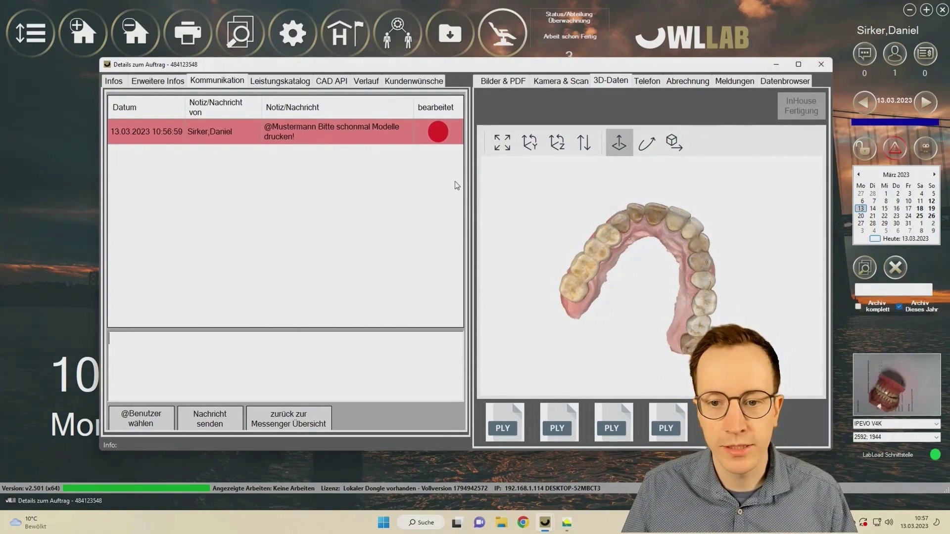
{"action": "left_click_drag", "start_coordinate": [583, 218], "coordinate": [671, 278]}
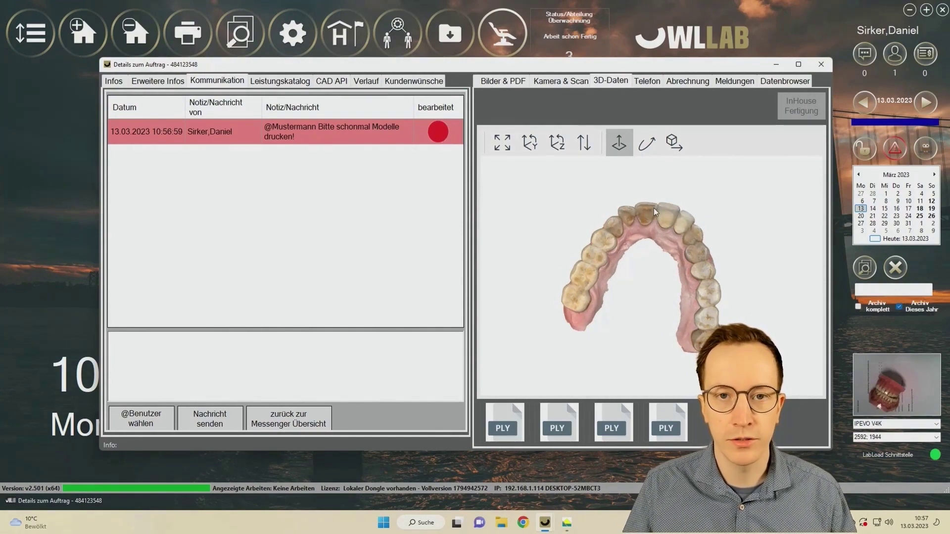
{"action": "left_click", "coordinate": [821, 64]}
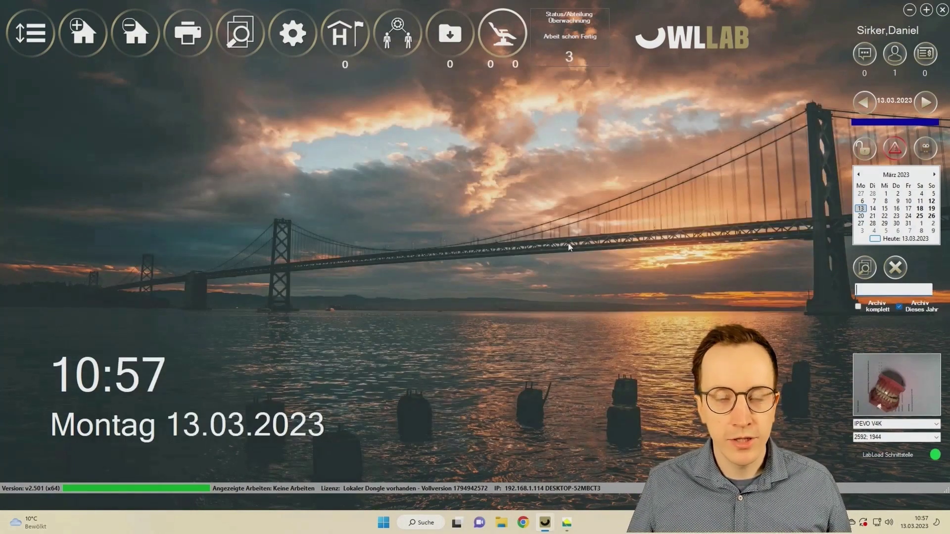